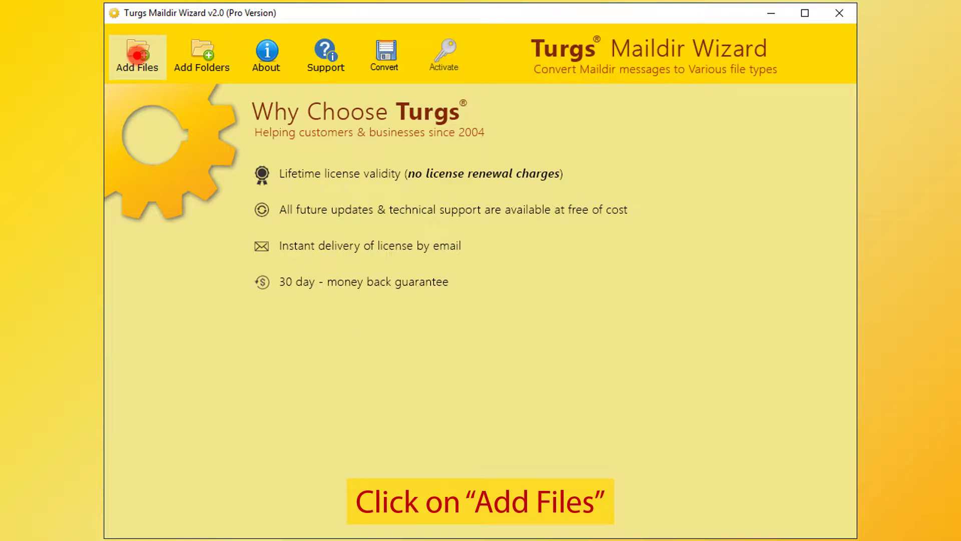
left_click(137, 55)
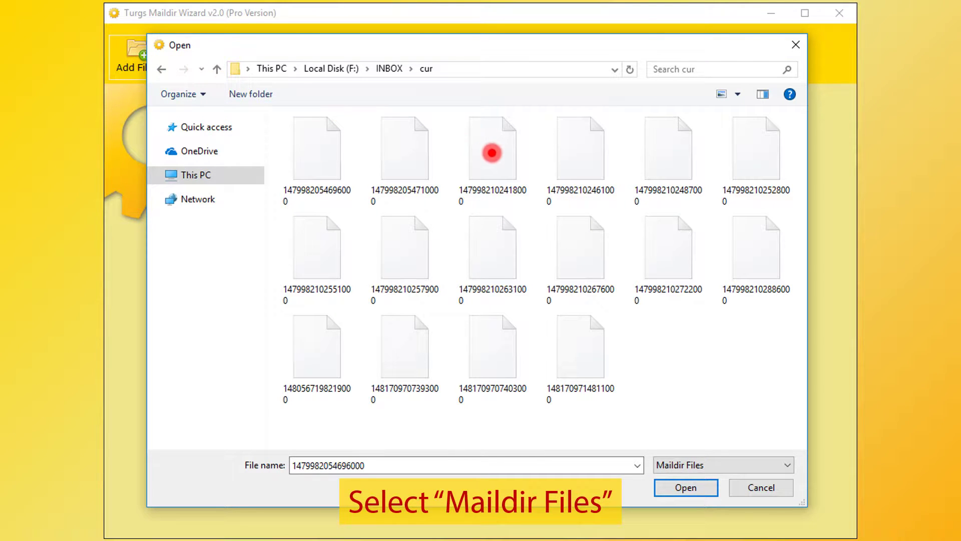
left_click(492, 153)
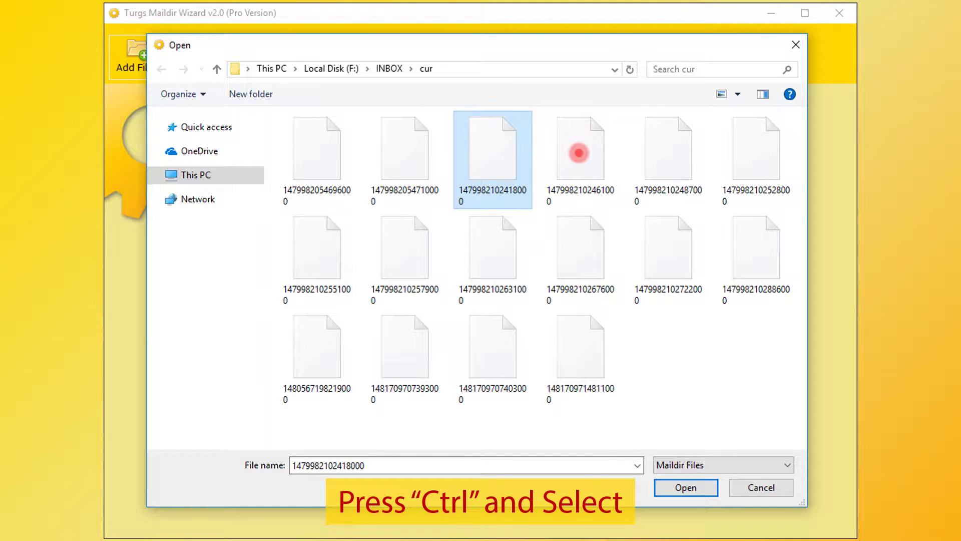
left_click(578, 152, "ctrl")
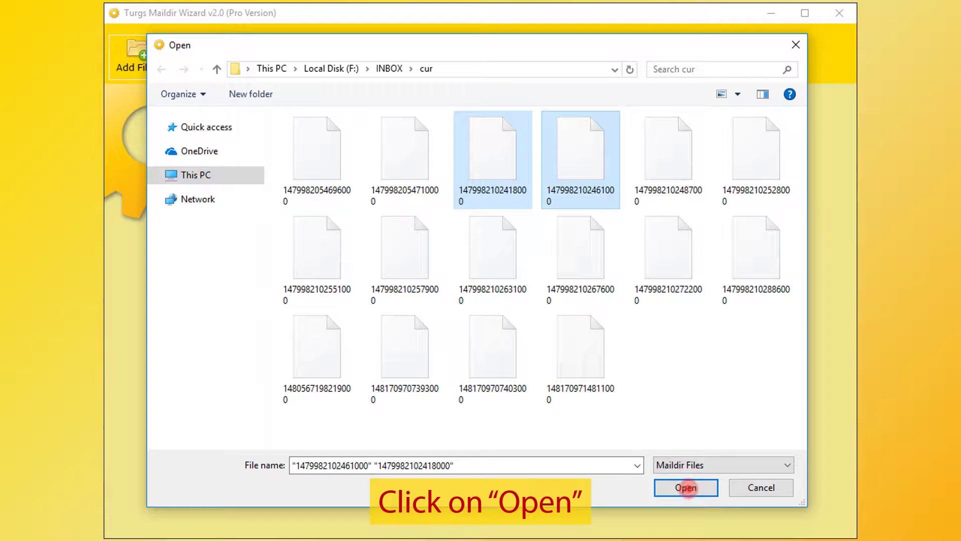
left_click(686, 487)
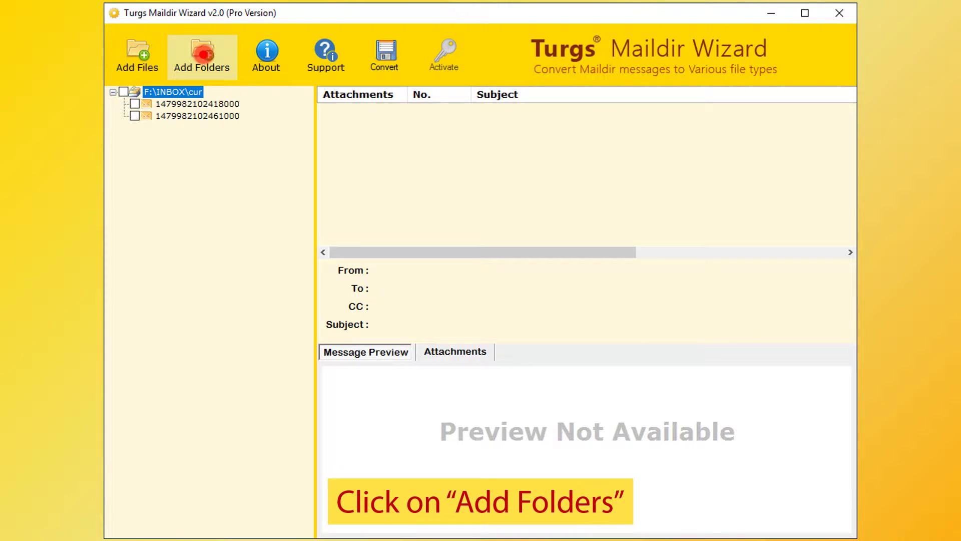
Load the whole F:\INBOX\cur folder with Add Folders instead of the two individual files
left_click(202, 54)
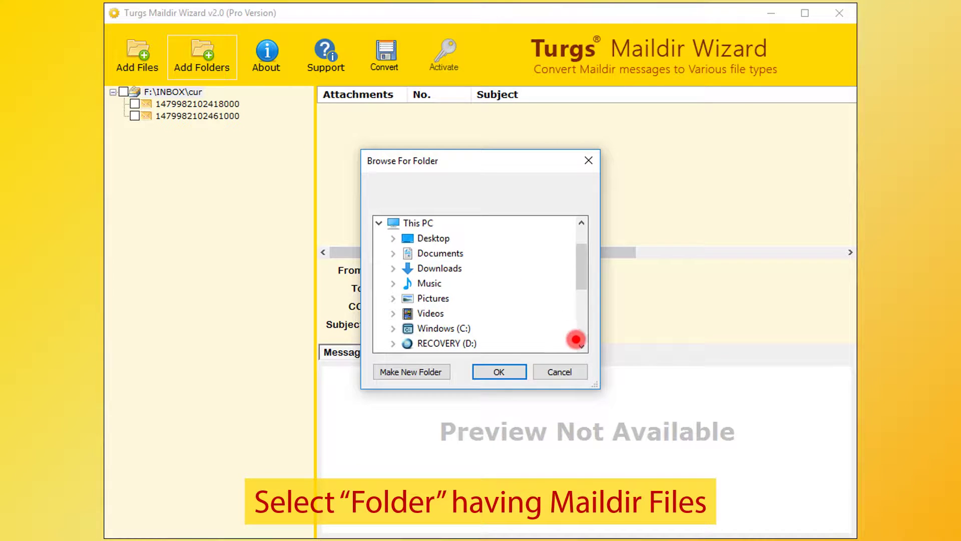
left_click(581, 345)
left_click(582, 345)
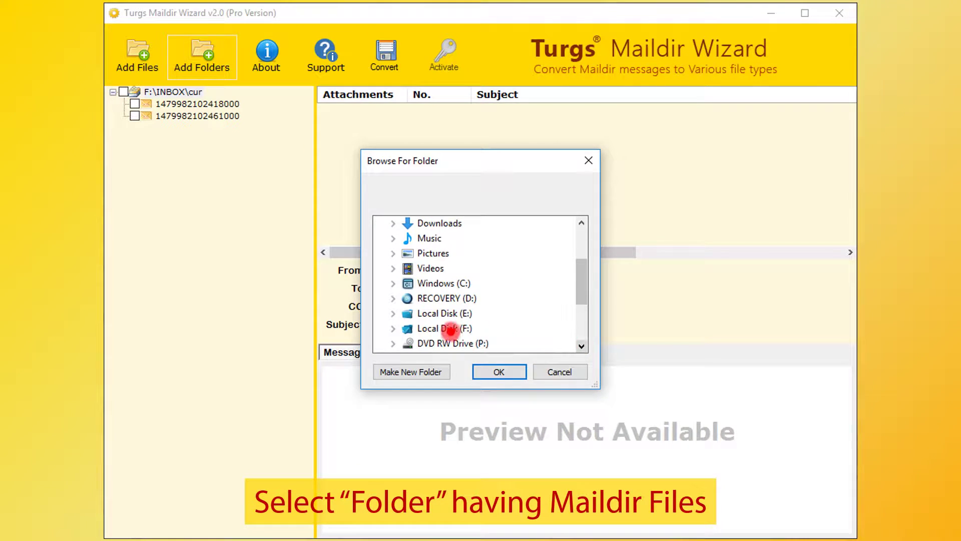
left_click(394, 328)
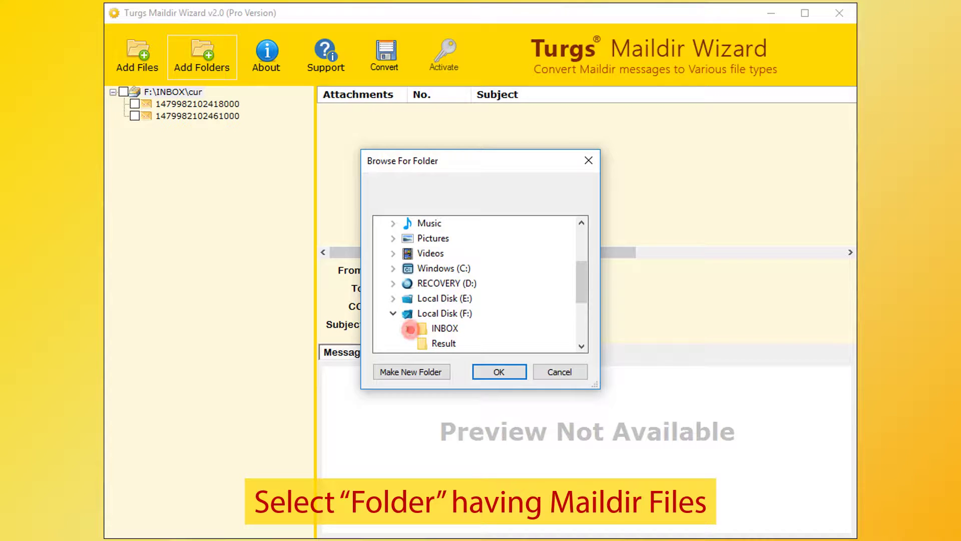
left_click(407, 326)
left_click(451, 329)
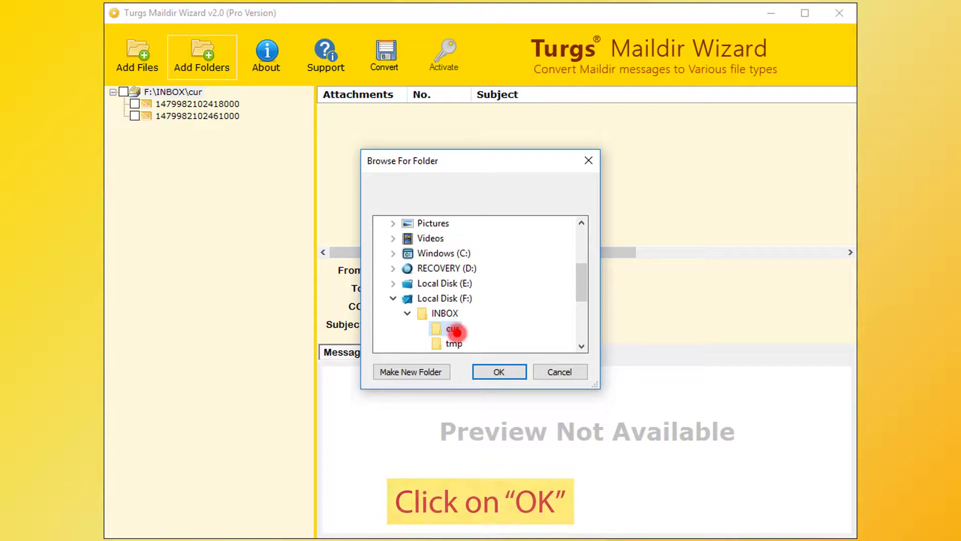
left_click(499, 370)
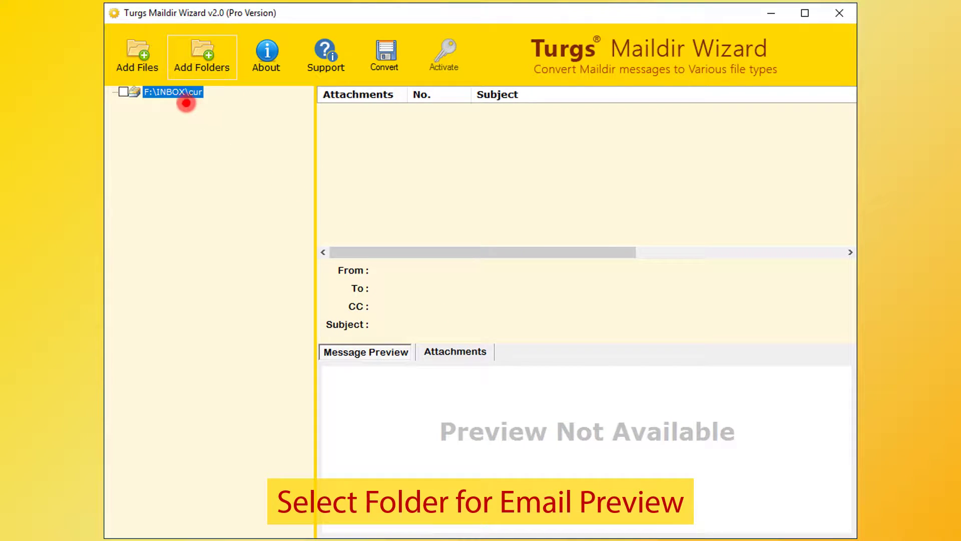
List the 16 emails in F:\INBOX\cur and preview the first message
left_click(173, 93)
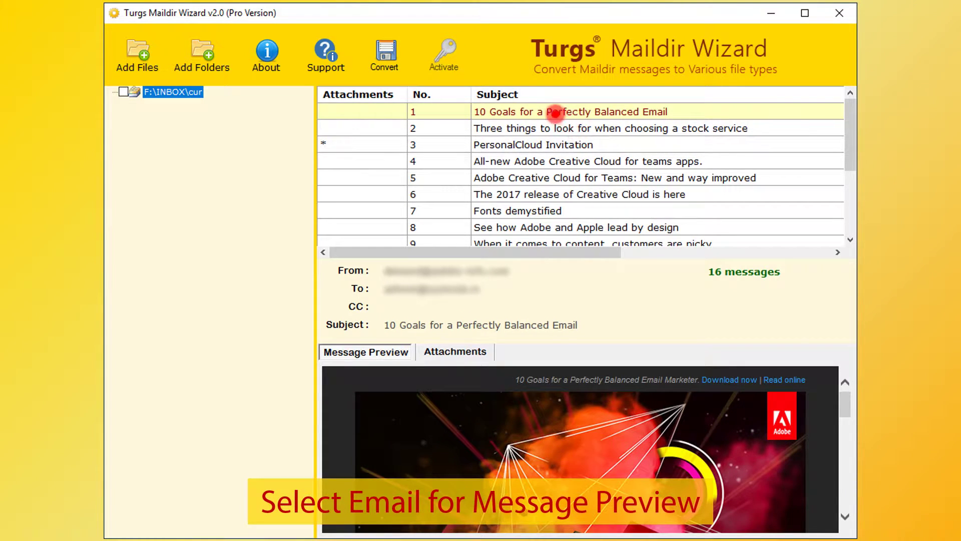
left_click(555, 112)
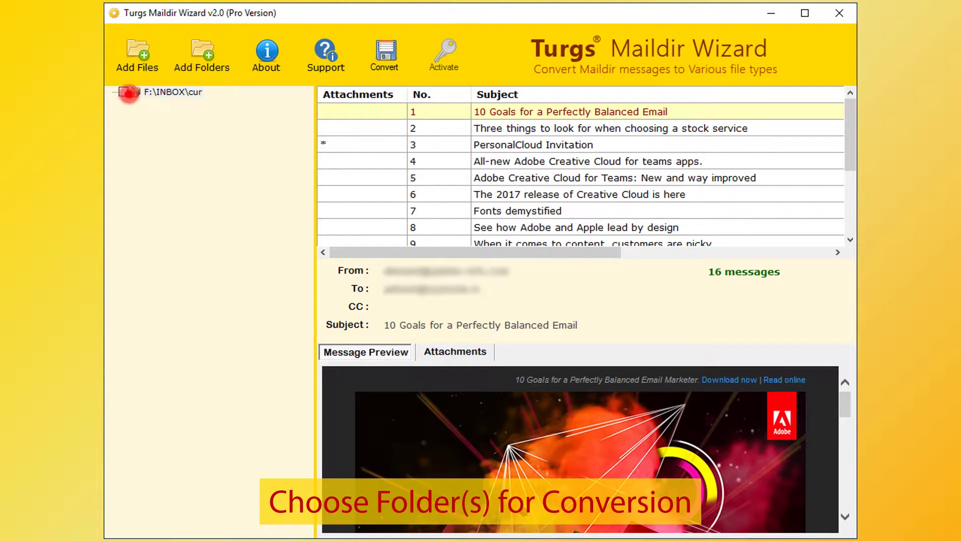
Tick the cur folder and browse the saving formats MSG, PDF, MBOX and MHT
left_click(123, 91)
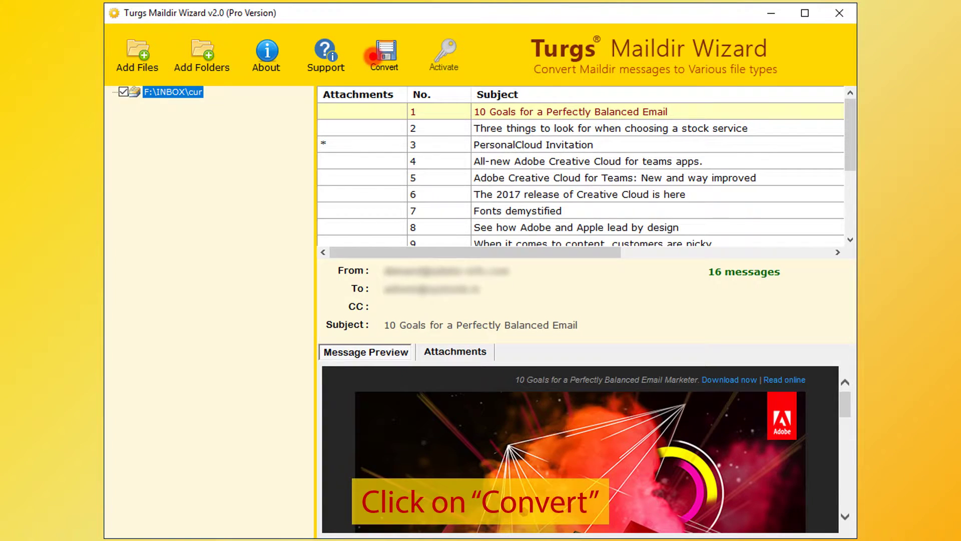
left_click(376, 55)
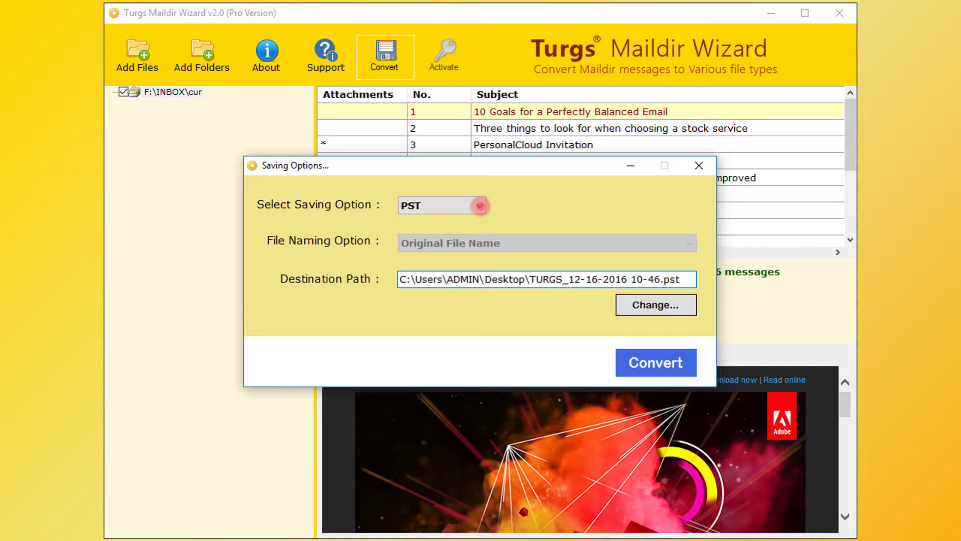
left_click(479, 205)
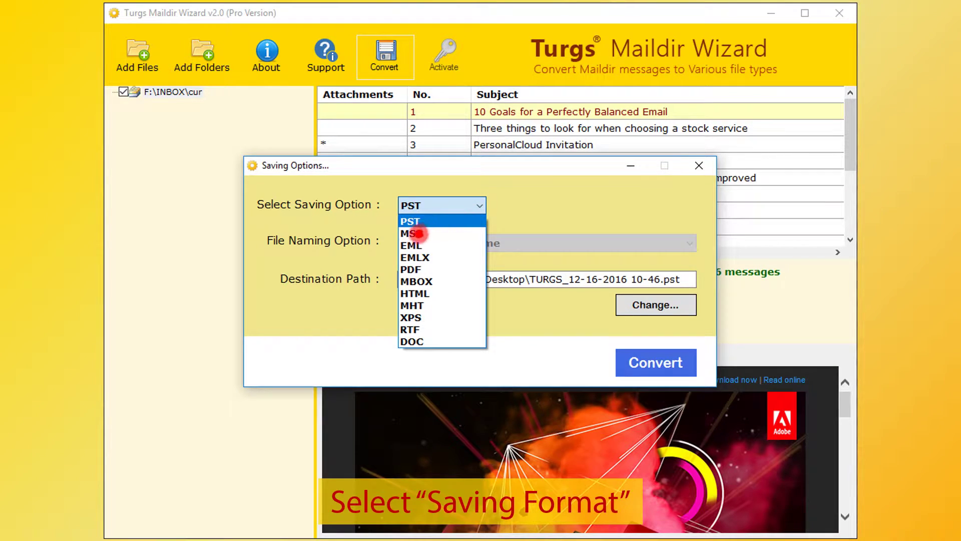
left_click(416, 233)
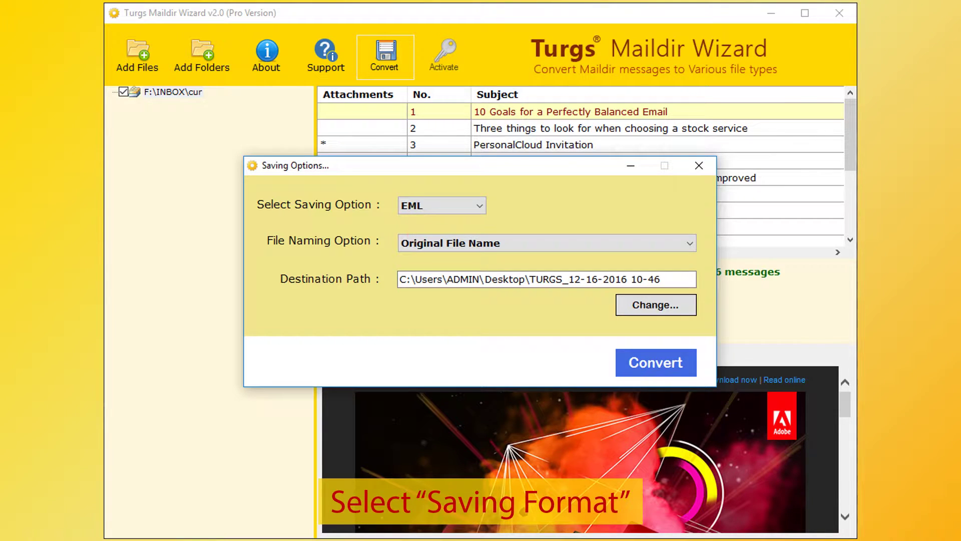
key("Down")
key("Down")
key("Down")
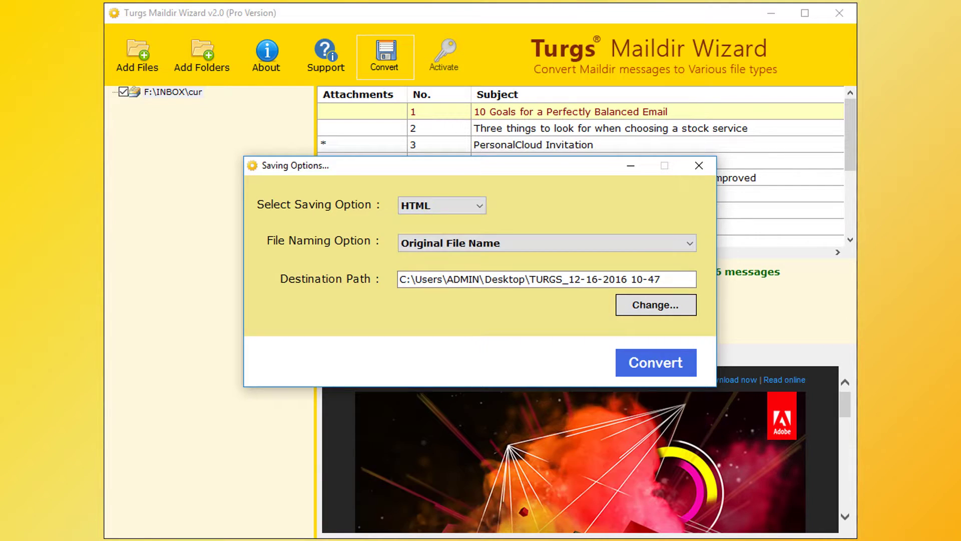
key("Down")
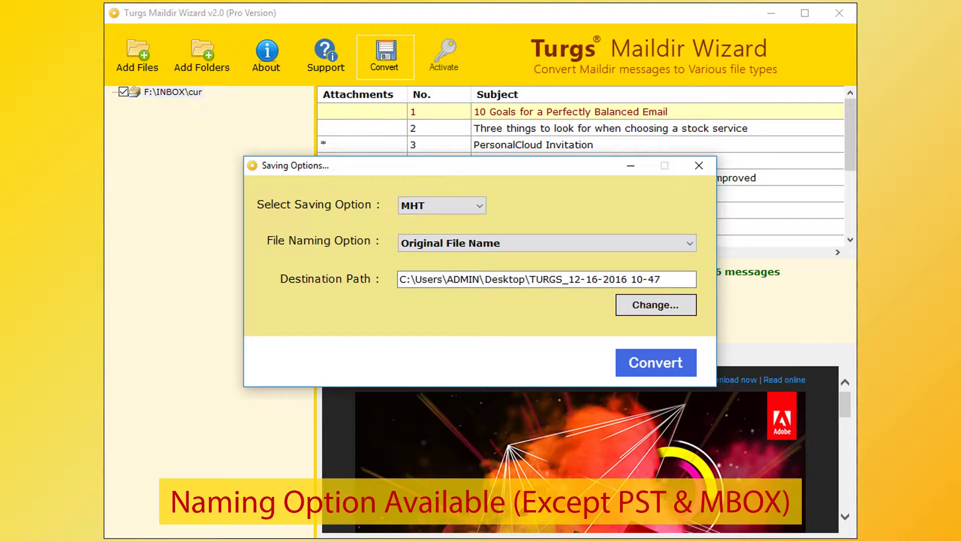
key("Down")
key("Down")
key("Down")
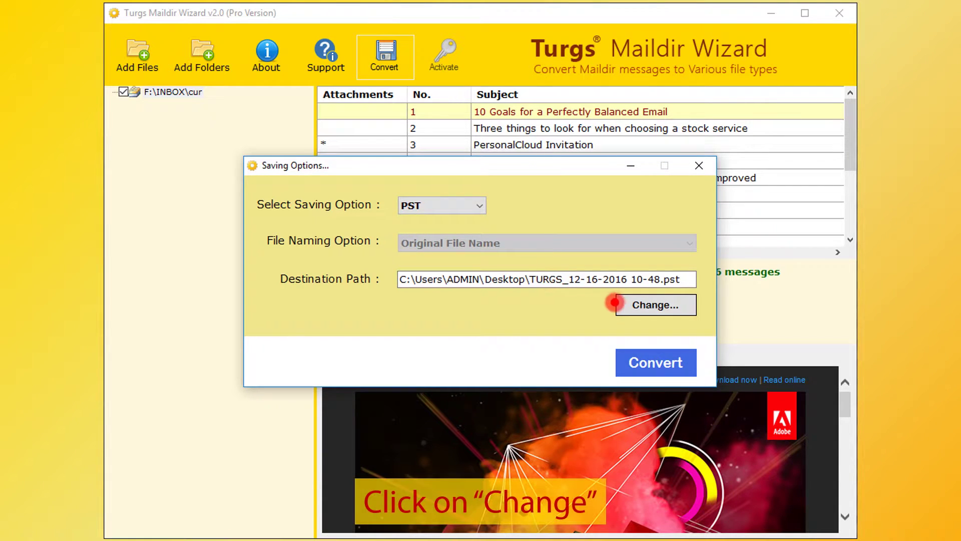
left_click(627, 306)
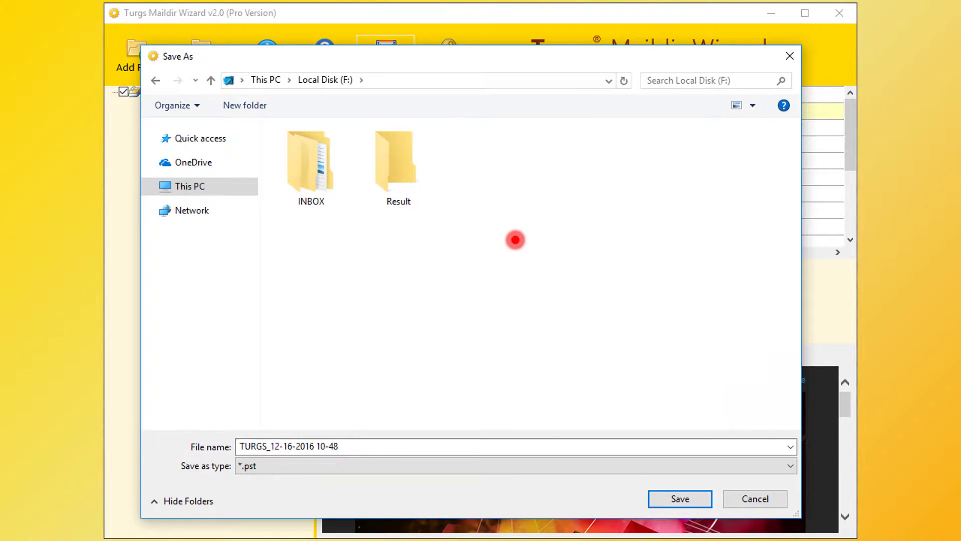
left_click(398, 170)
double_click(399, 170)
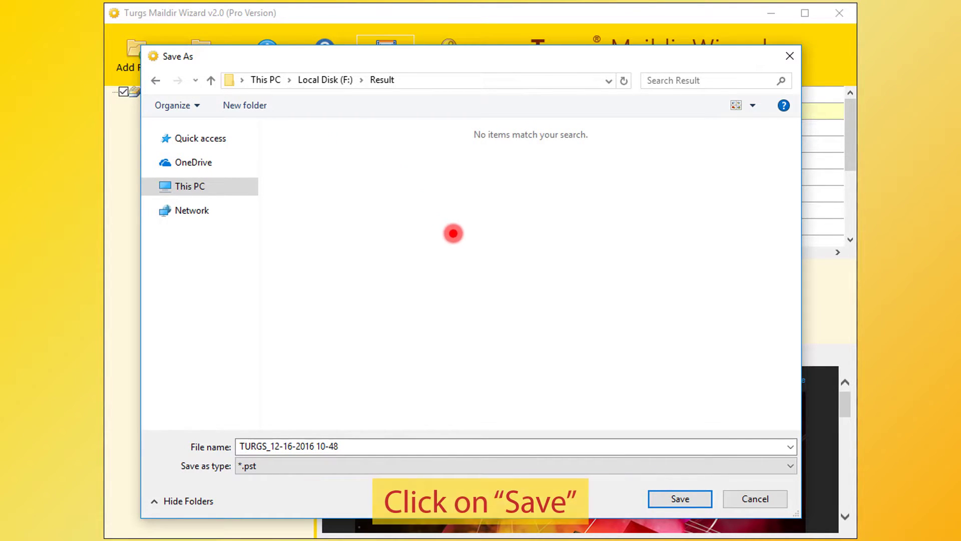
left_click(679, 498)
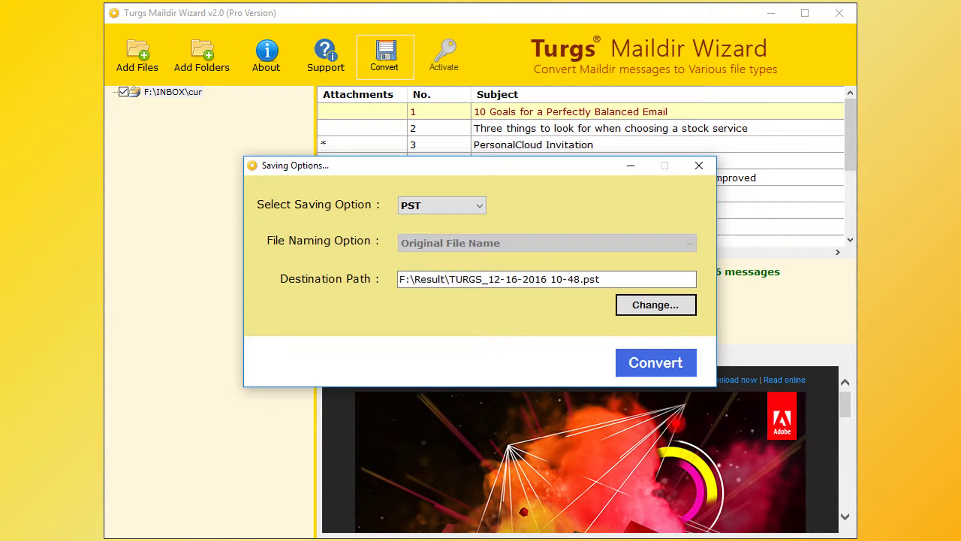
left_click(653, 361)
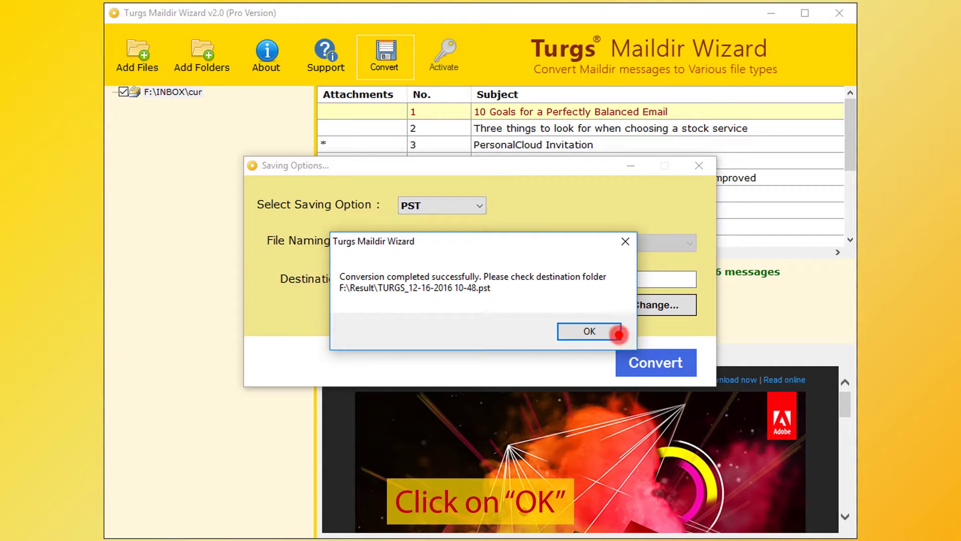
left_click(589, 331)
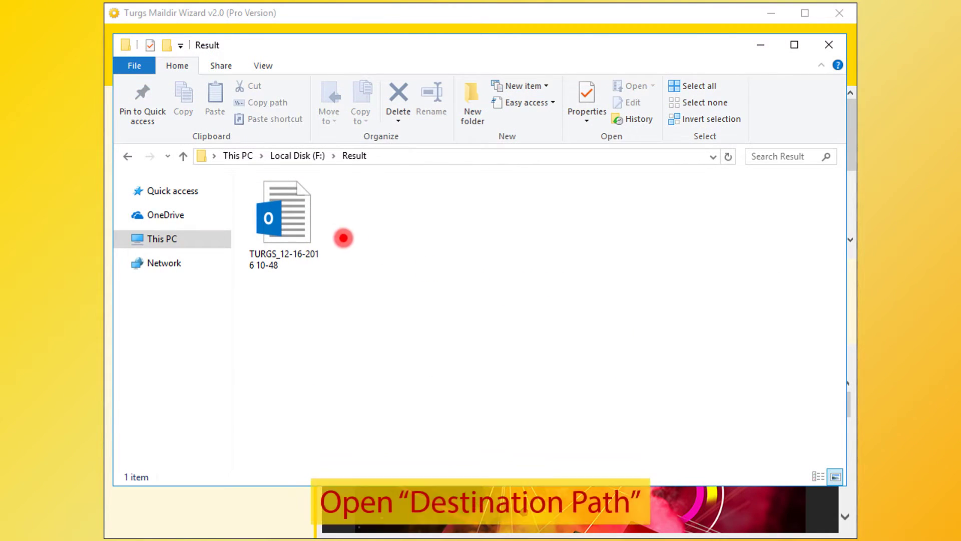
left_click(290, 219)
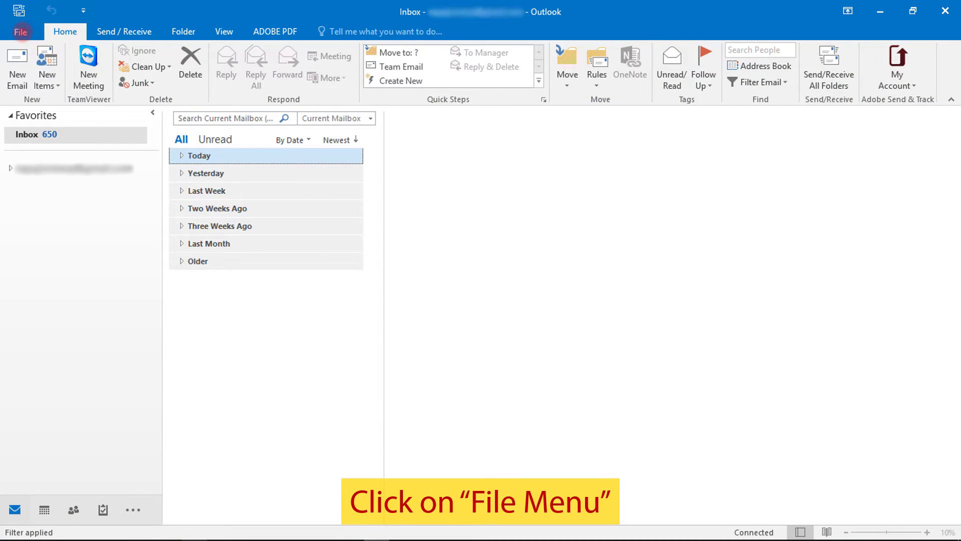
left_click(23, 31)
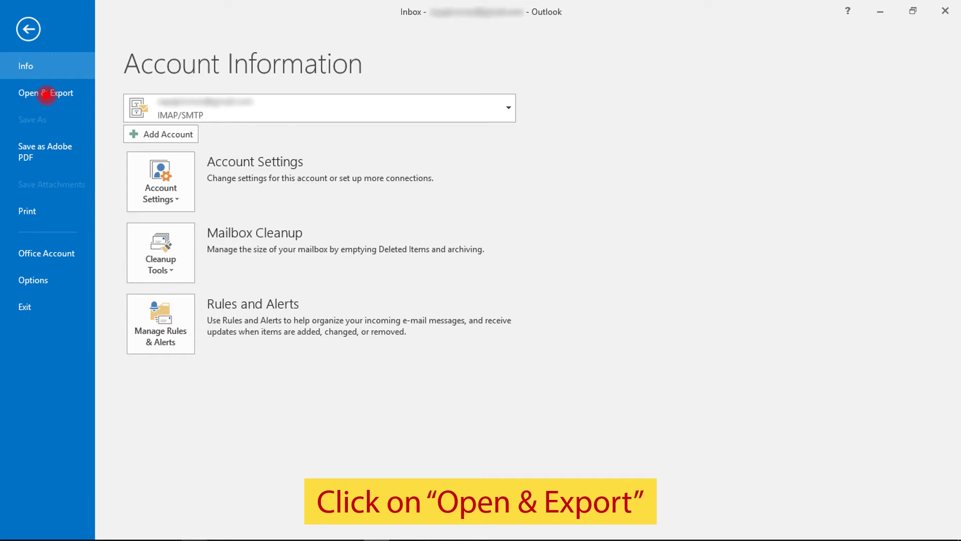
left_click(47, 94)
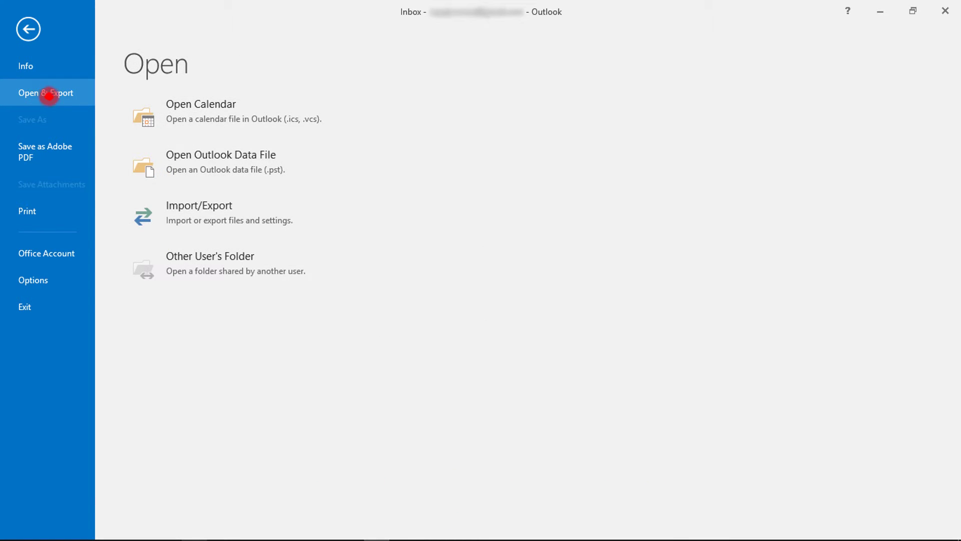
left_click(224, 159)
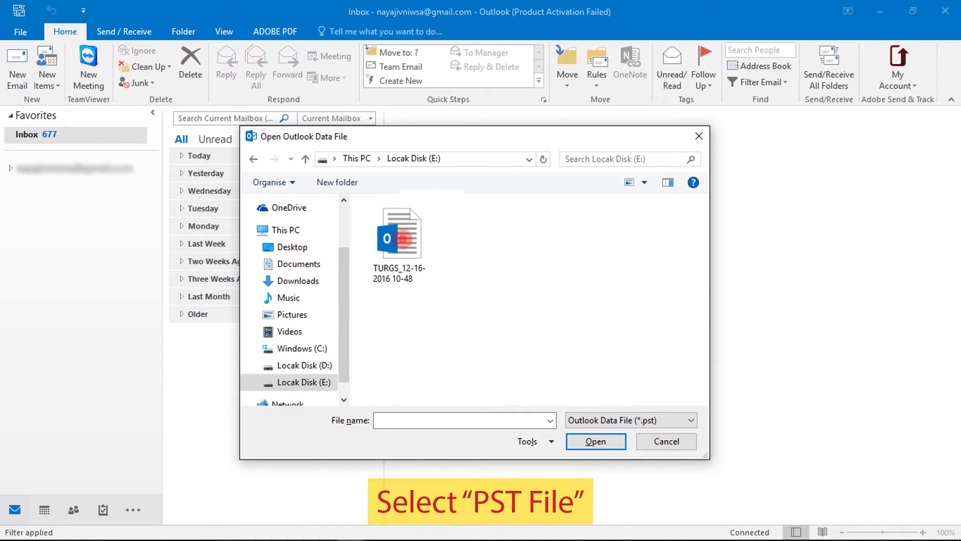
left_click(402, 238)
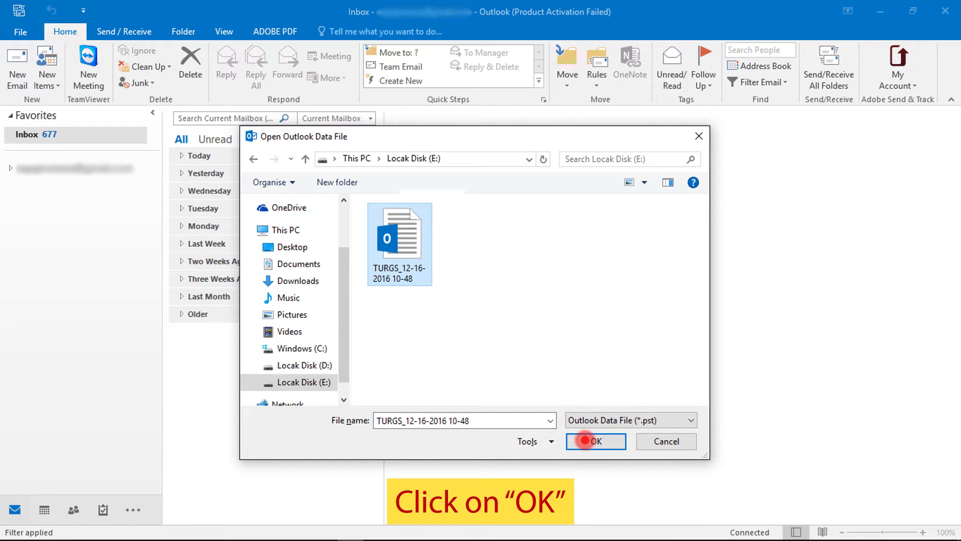
left_click(585, 440)
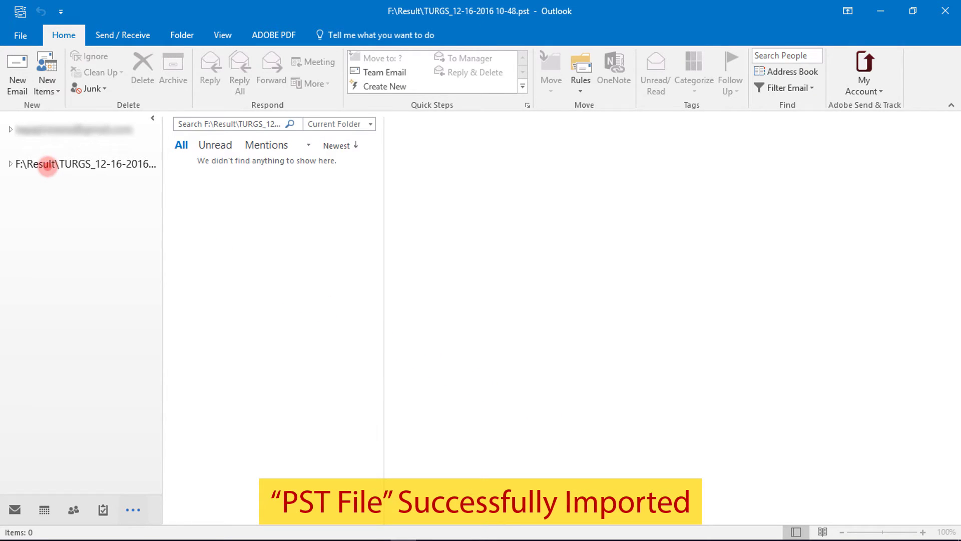
Expand the imported PST and show the 16 emails in its cur folder
double_click(48, 164)
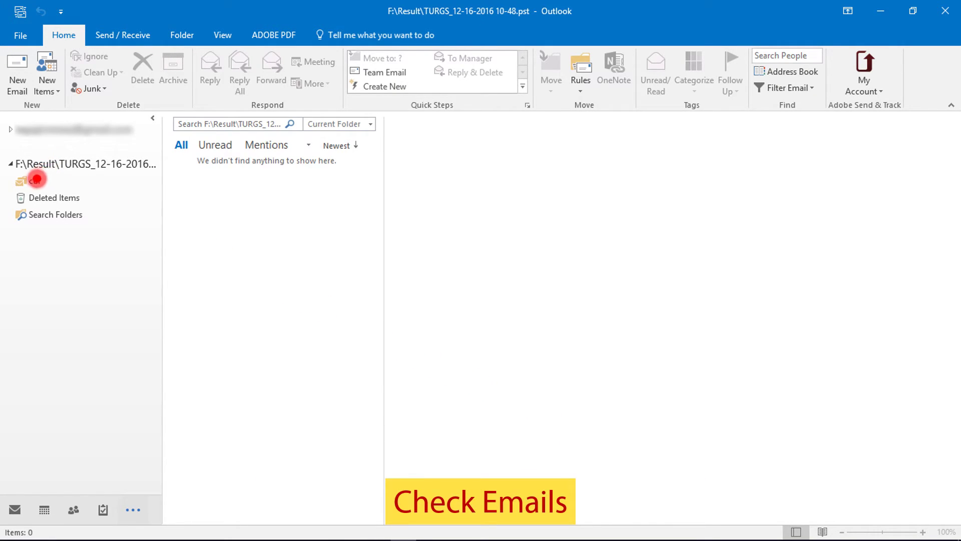
left_click(32, 181)
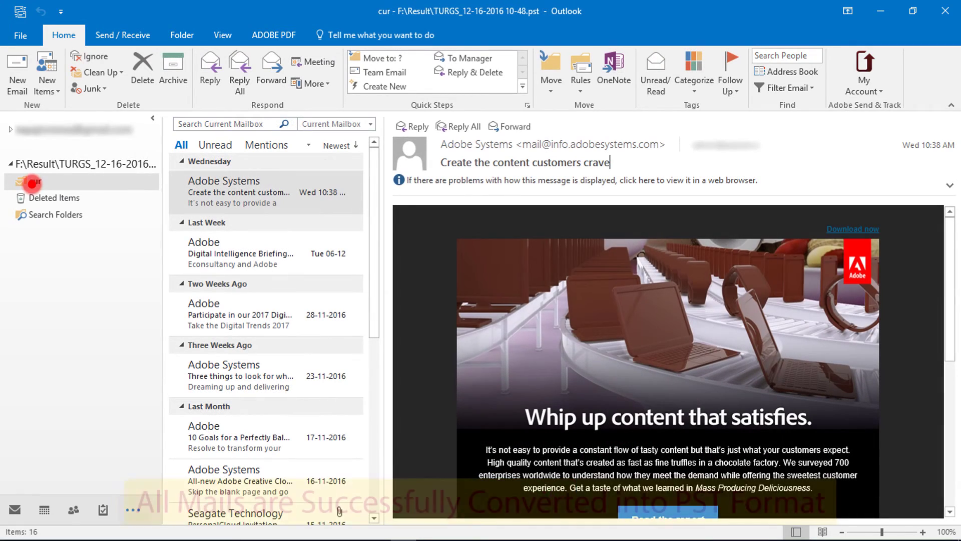